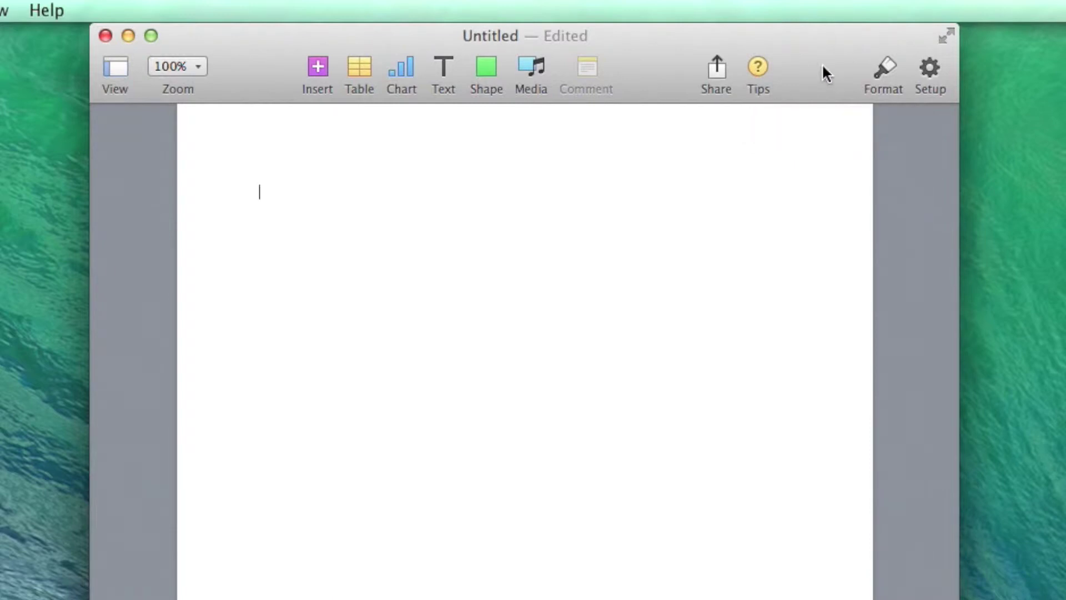
Step: Show the Format inspector and add the body line 'Welcome to Computer World!' in Helvetica 11 pt
{"action": "left_click", "coordinate": [885, 67]}
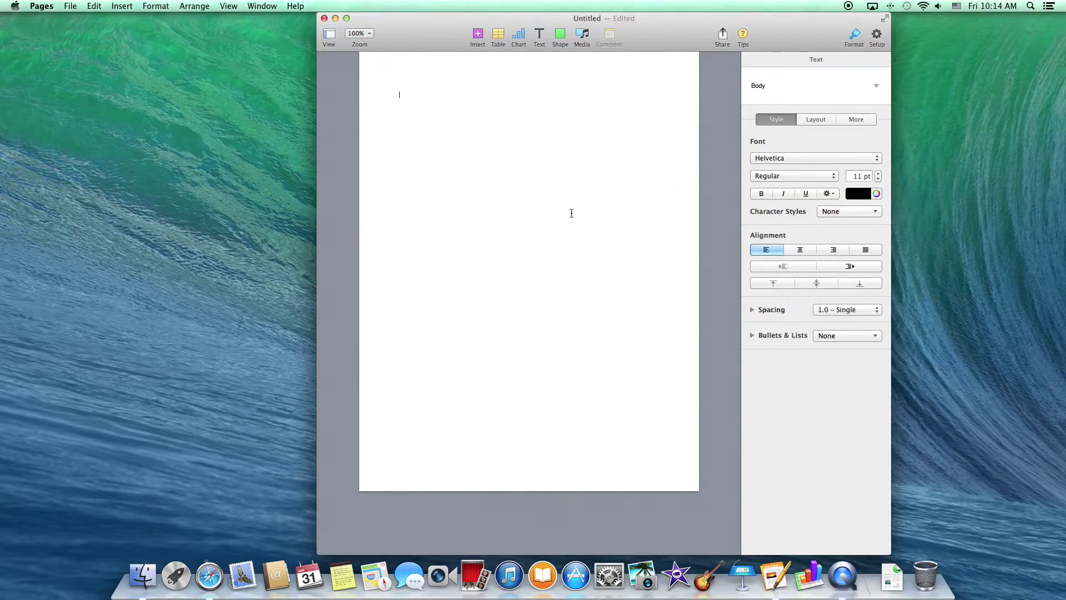
{"action": "type", "text": "We"}
{"action": "type", "text": "lcome t"}
{"action": "type", "text": "o Computer "}
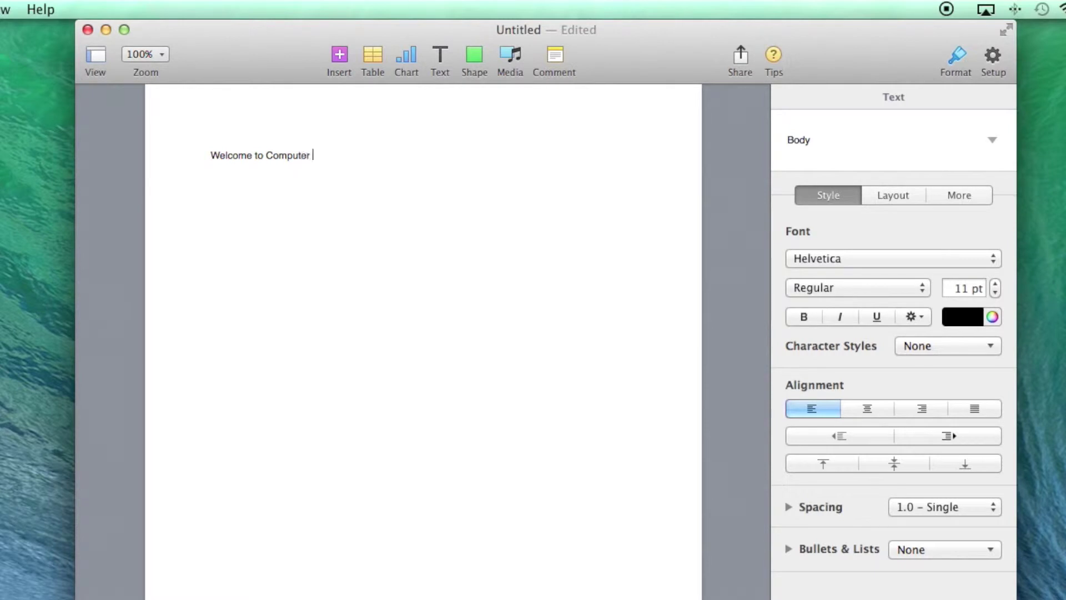
{"action": "type", "text": "World!"}
{"action": "left_click_drag", "start_coordinate": [208, 156], "coordinate": [356, 167]}
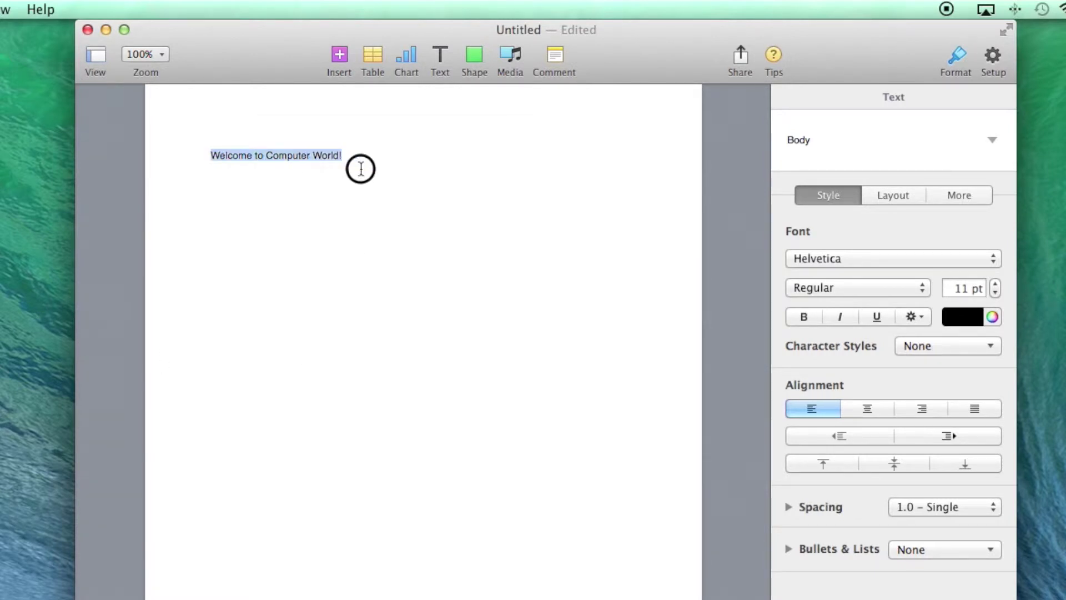
{"action": "left_click", "coordinate": [296, 209]}
Step: Insert a plain text box and enter 'Welcome to Computer World!' into it
{"action": "left_click", "coordinate": [442, 60]}
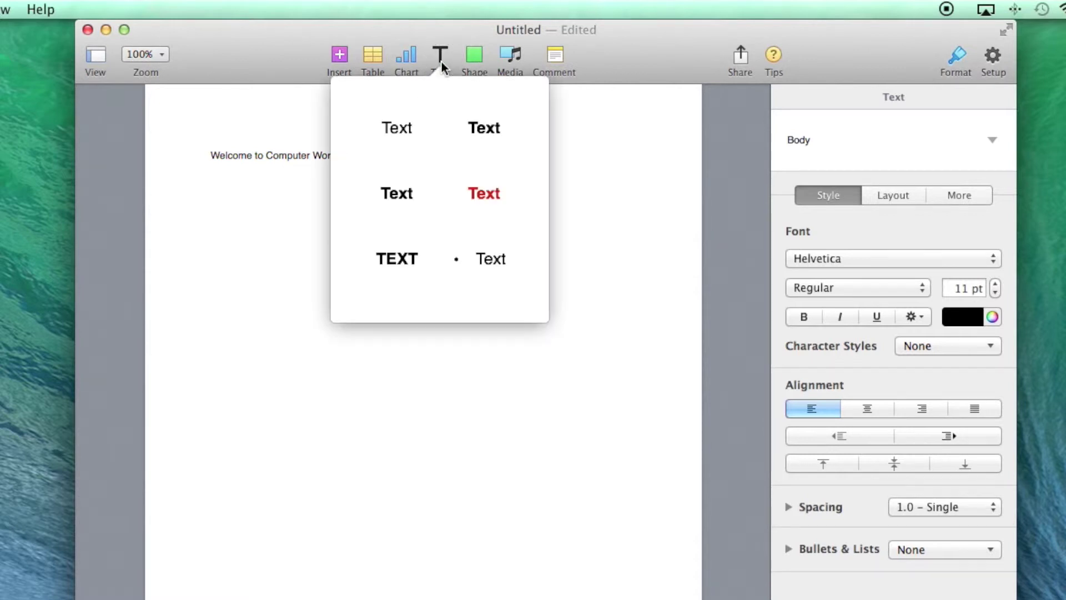
{"action": "left_click", "coordinate": [394, 130]}
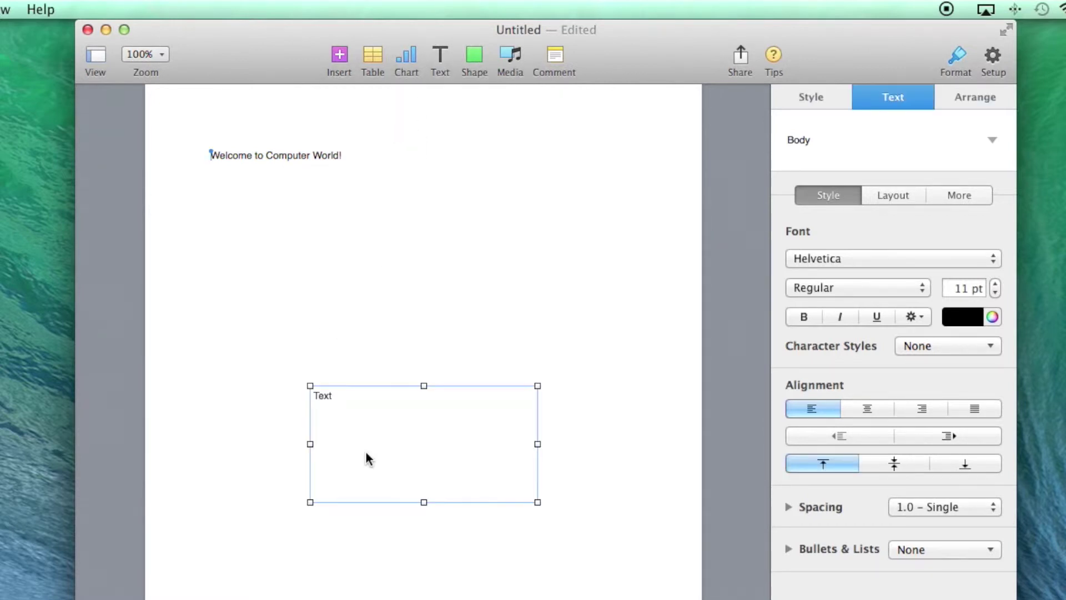
{"action": "double_click", "coordinate": [367, 459]}
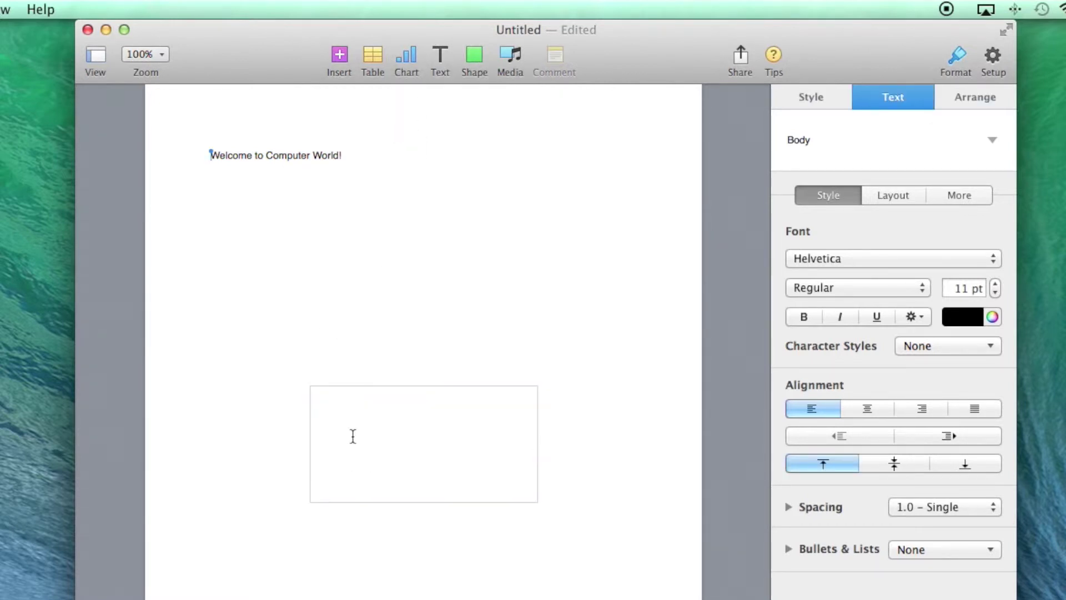
{"action": "type", "text": "Welcome to "}
{"action": "type", "text": "Computer Wor"}
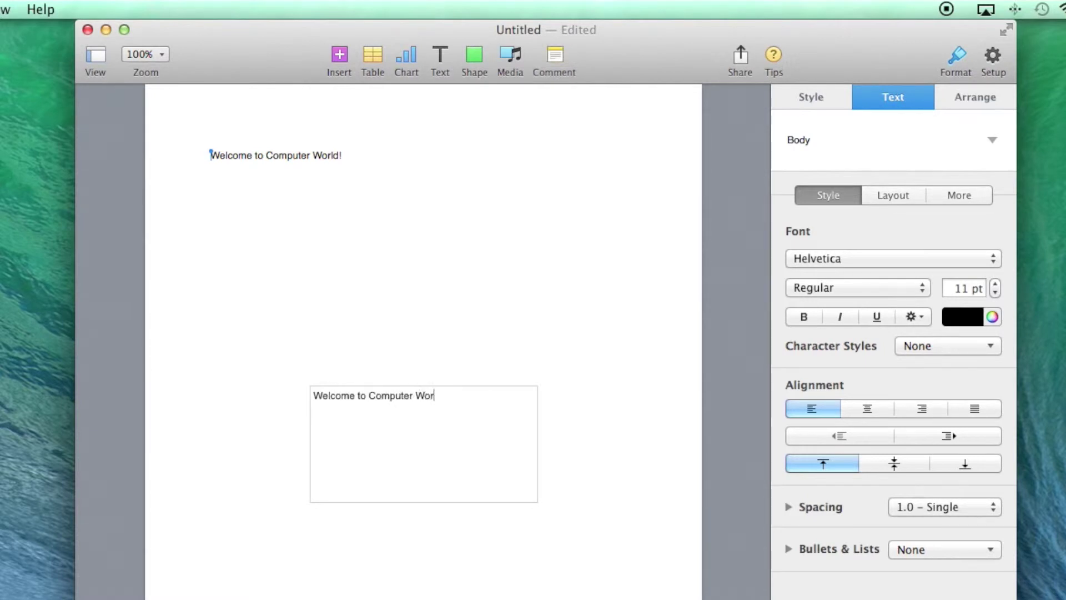
{"action": "type", "text": "ld!"}
Step: Move the text box up beneath the body line and select all its text
{"action": "left_click", "coordinate": [374, 596]}
{"action": "left_click_drag", "start_coordinate": [388, 456], "coordinate": [325, 287]}
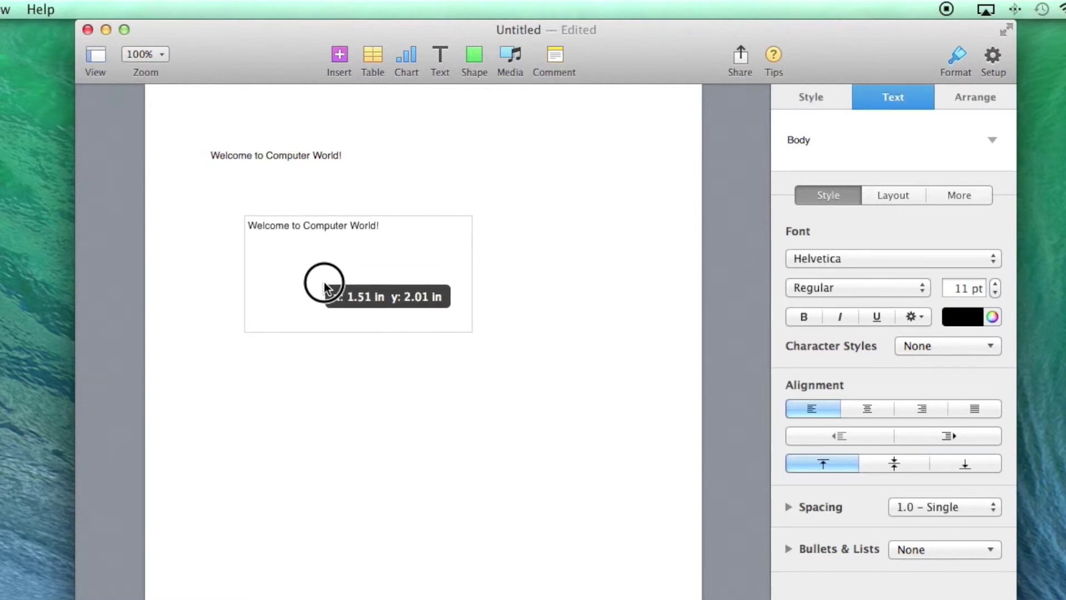
{"action": "triple_click", "coordinate": [471, 131]}
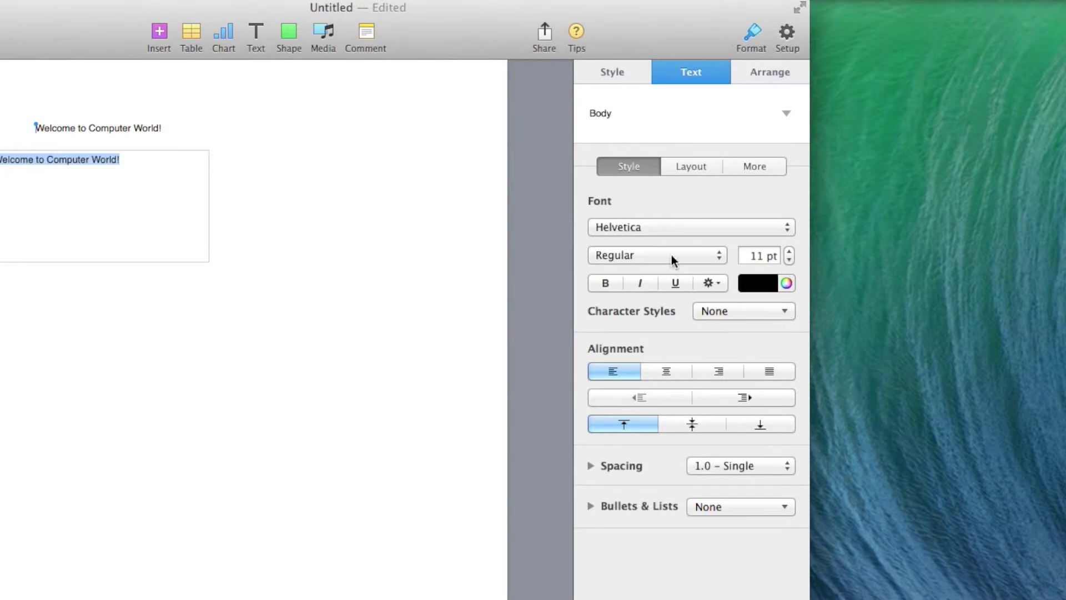
Step: Keep the box text in Helvetica and set its typeface to Oblique
{"action": "left_click", "coordinate": [609, 226]}
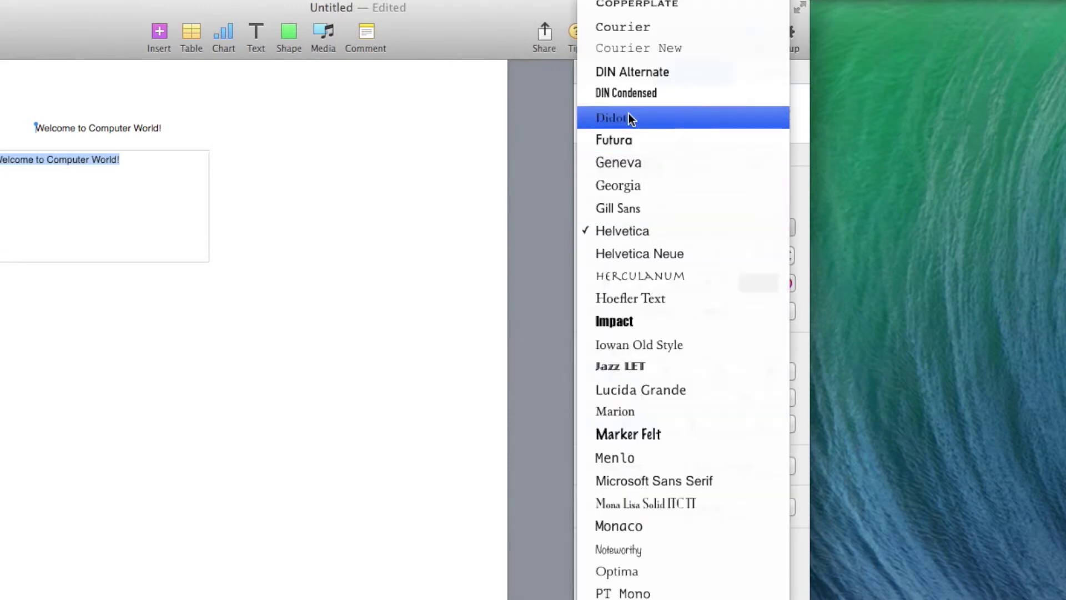
{"action": "left_click", "coordinate": [633, 233]}
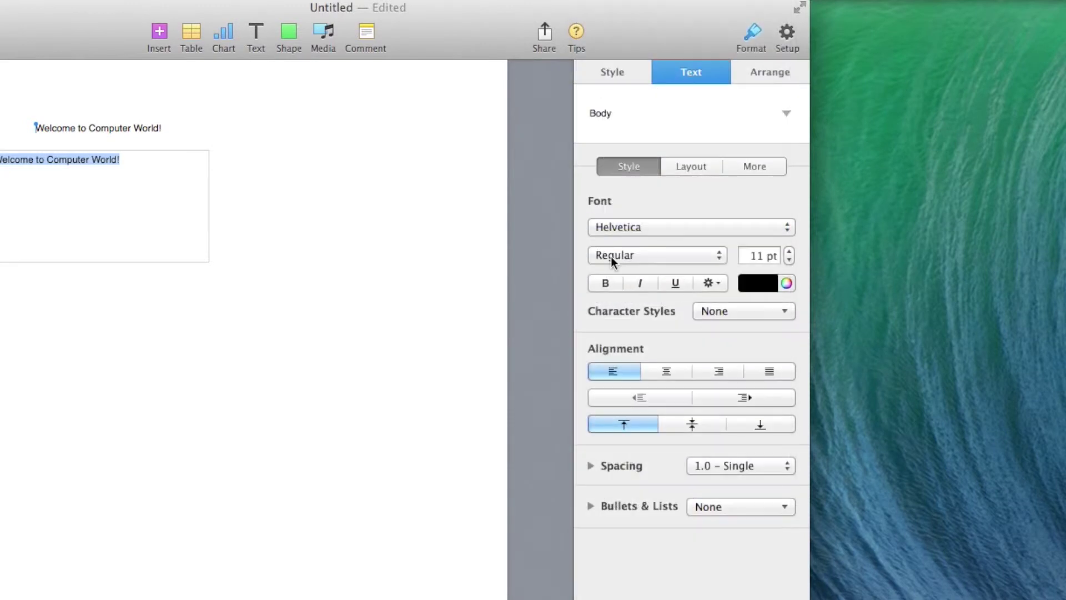
{"action": "left_click", "coordinate": [612, 260]}
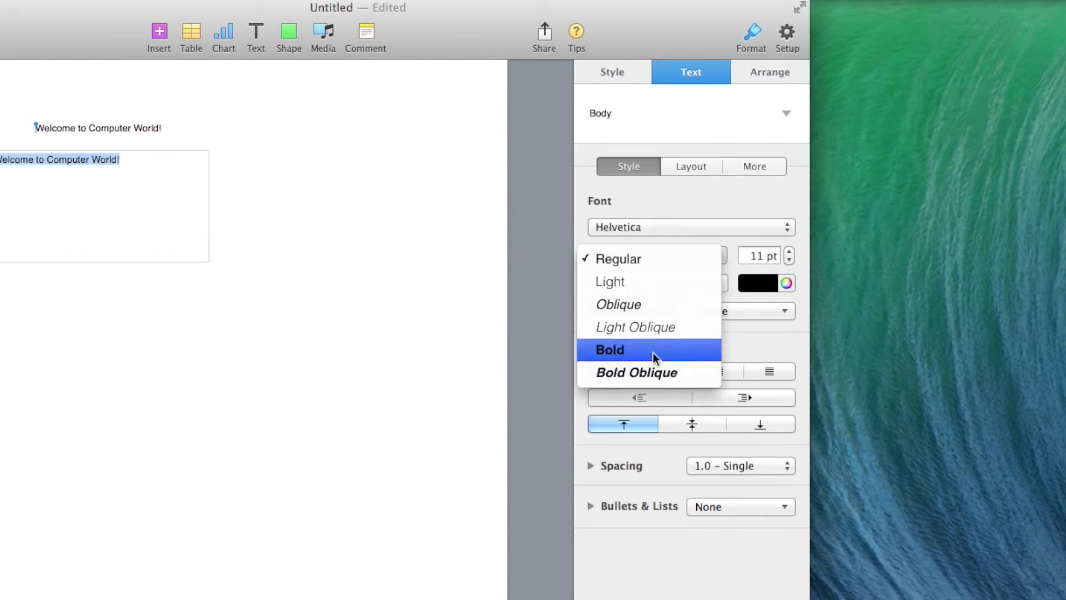
{"action": "left_click", "coordinate": [653, 350]}
Step: Widen the character spacing and set capitalization to All Caps via Advanced Options
{"action": "left_click", "coordinate": [641, 285]}
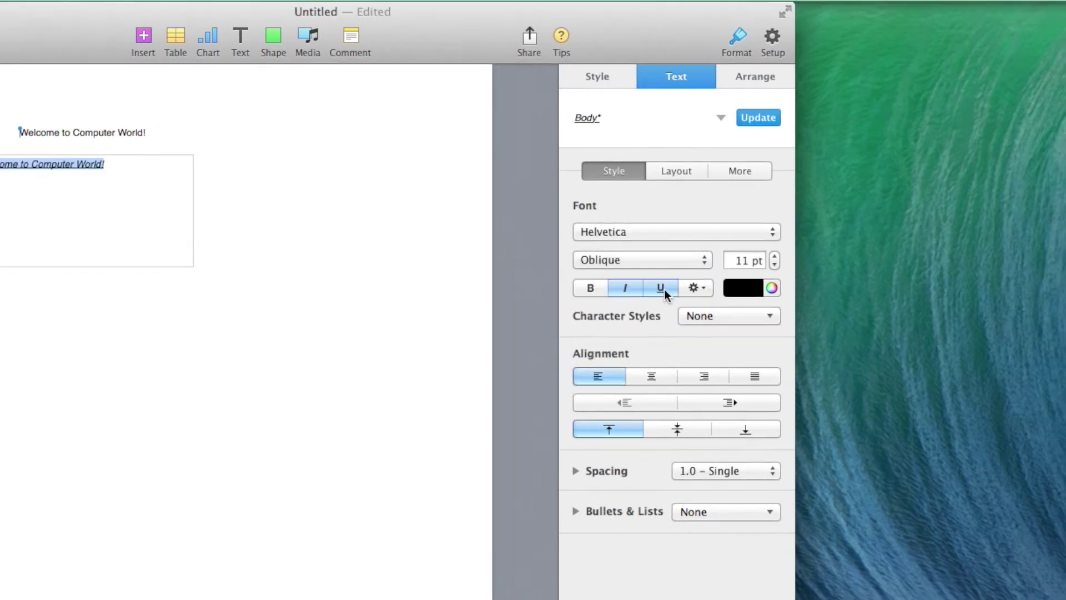
{"action": "left_click", "coordinate": [697, 288]}
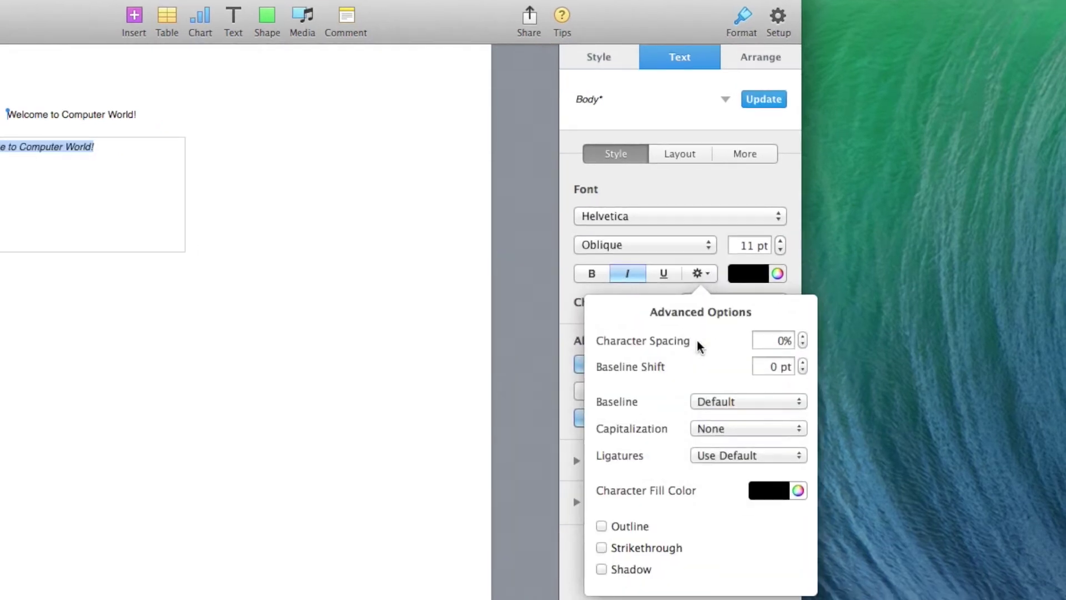
{"action": "left_click", "coordinate": [803, 339]}
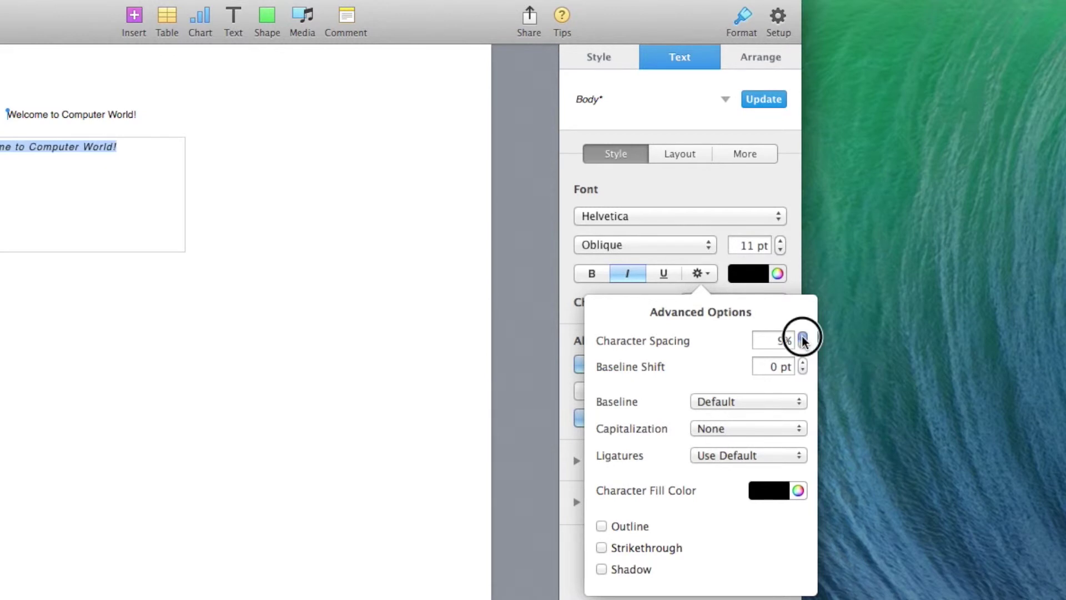
{"action": "left_click", "coordinate": [731, 593]}
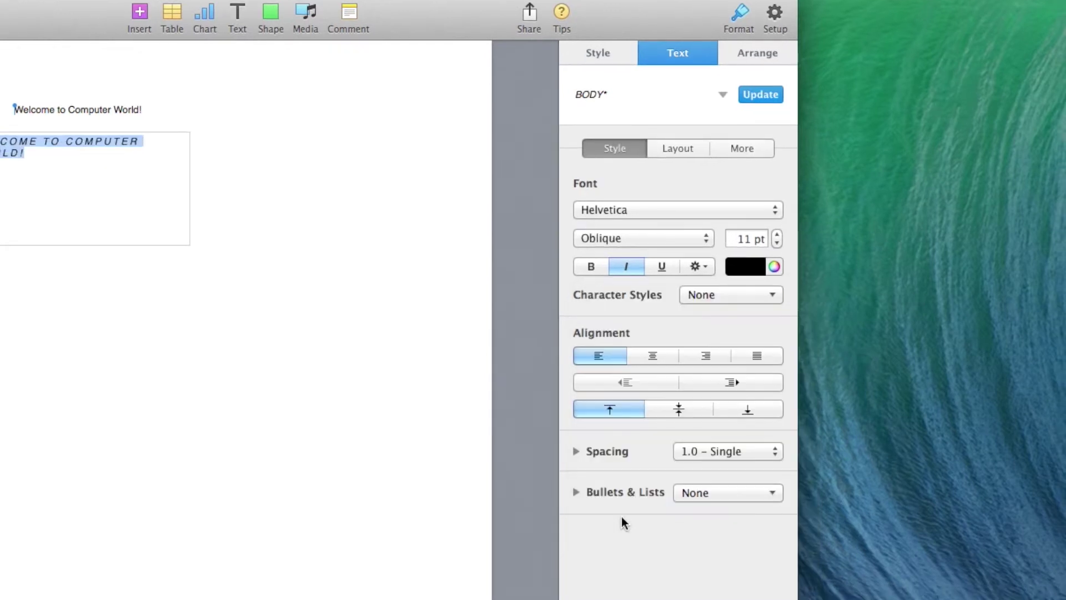
Step: Justify the box text and align it to the bottom of the box
{"action": "left_click", "coordinate": [657, 358]}
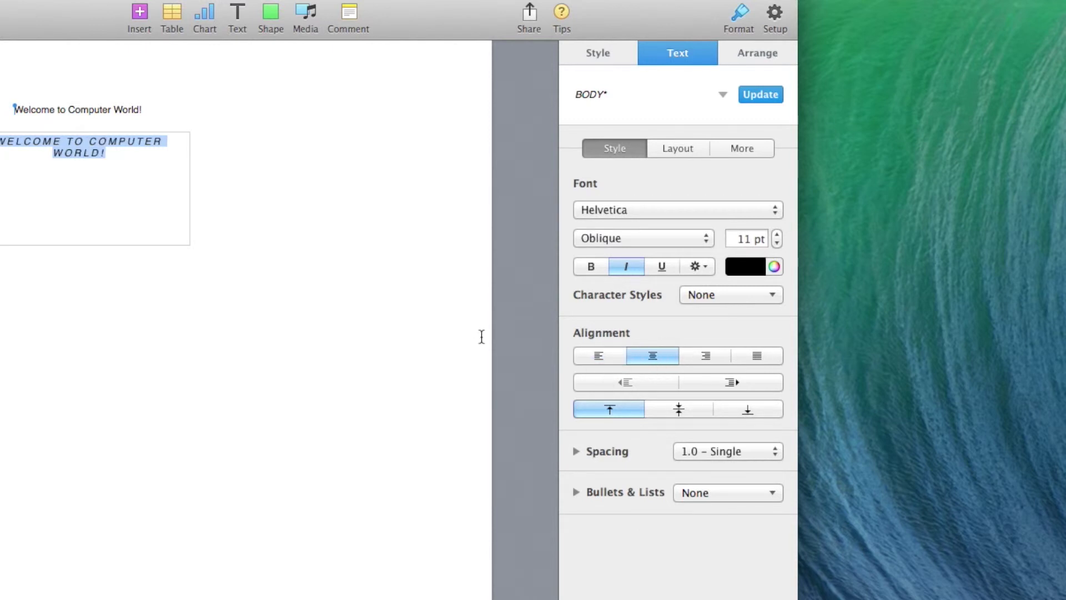
{"action": "left_click", "coordinate": [700, 356]}
{"action": "left_click", "coordinate": [757, 367]}
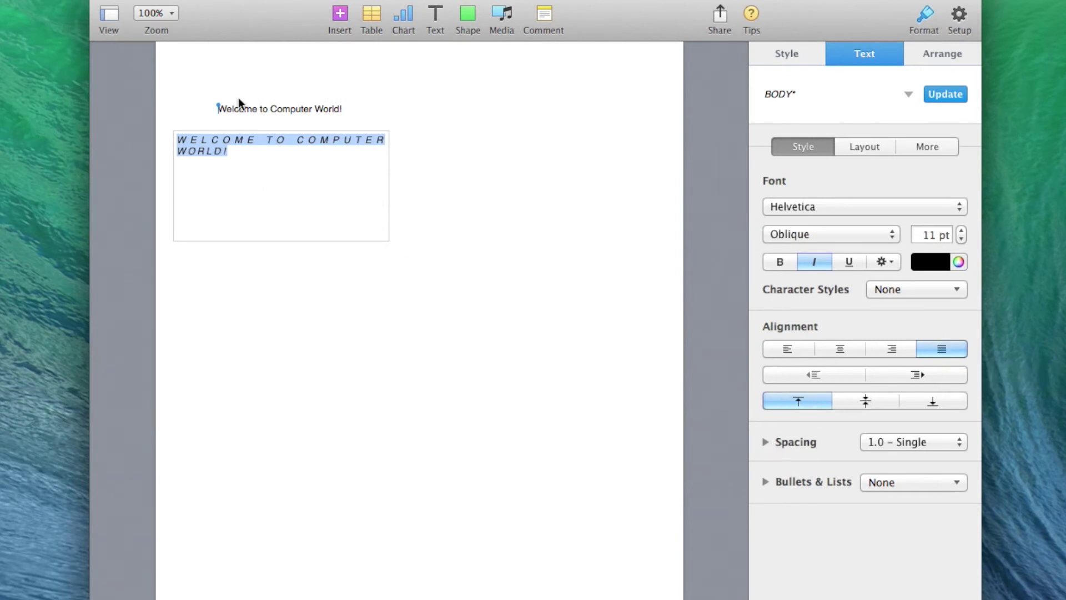
{"action": "left_click", "coordinate": [854, 403]}
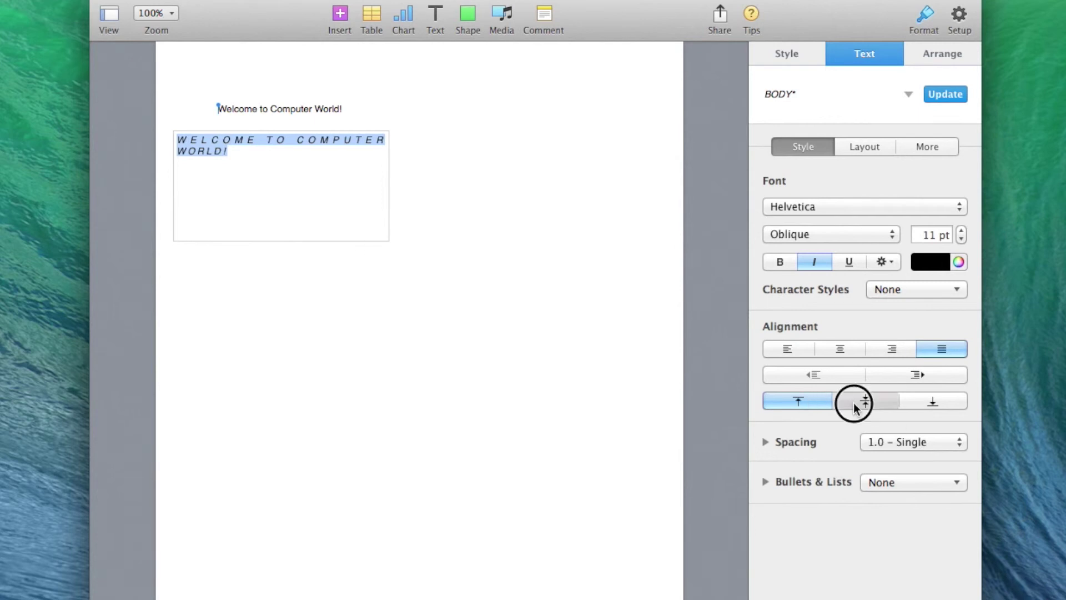
{"action": "left_click", "coordinate": [945, 403]}
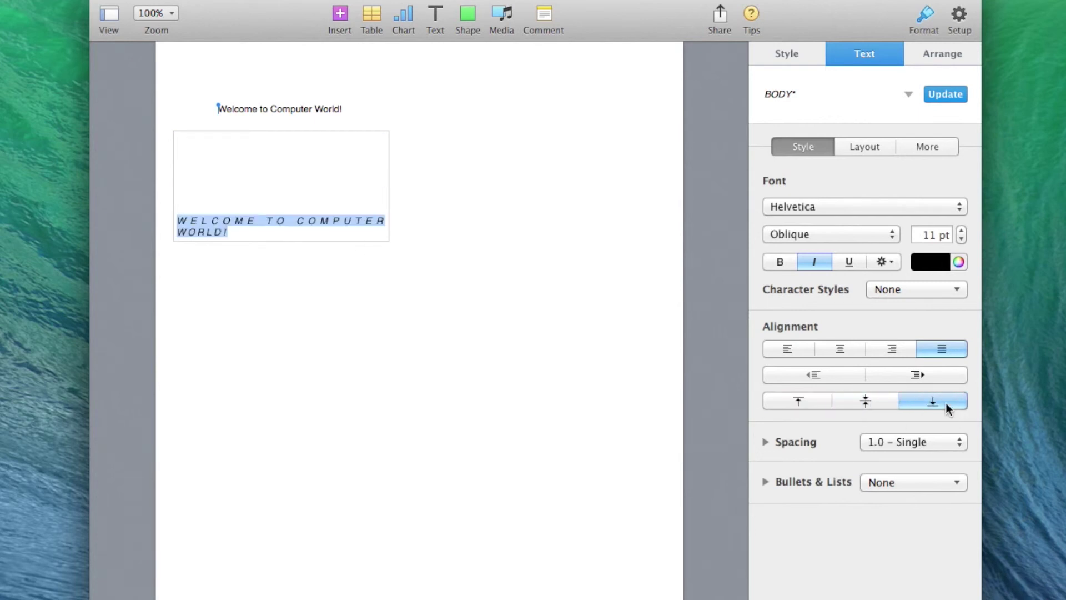
Step: Raise the text box's line spacing to 2.2 and expand the Bullets & Lists section
{"action": "left_click", "coordinate": [764, 442]}
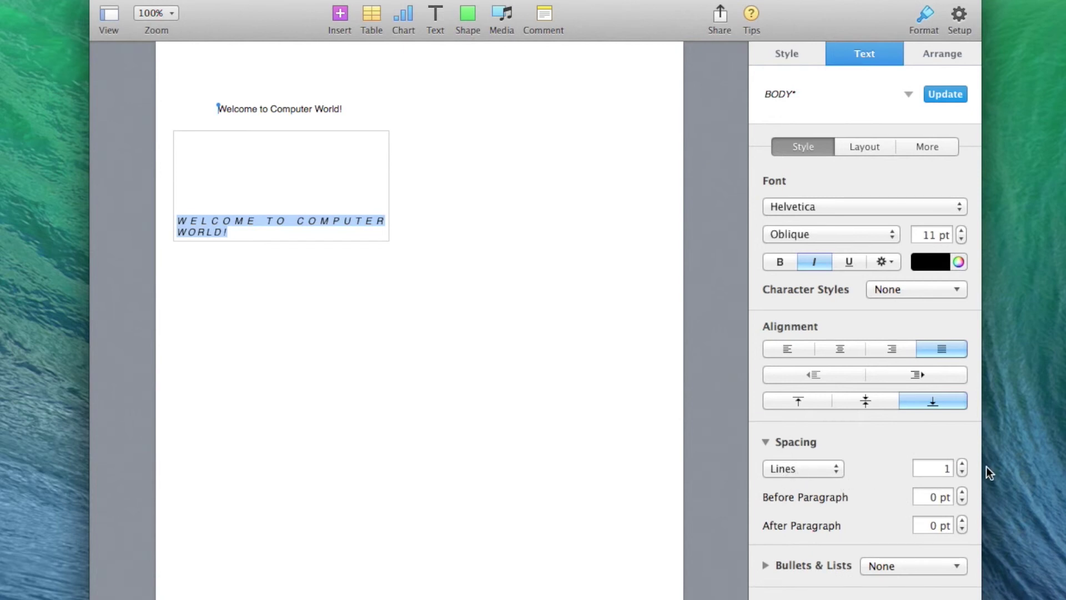
{"action": "left_click", "coordinate": [963, 465]}
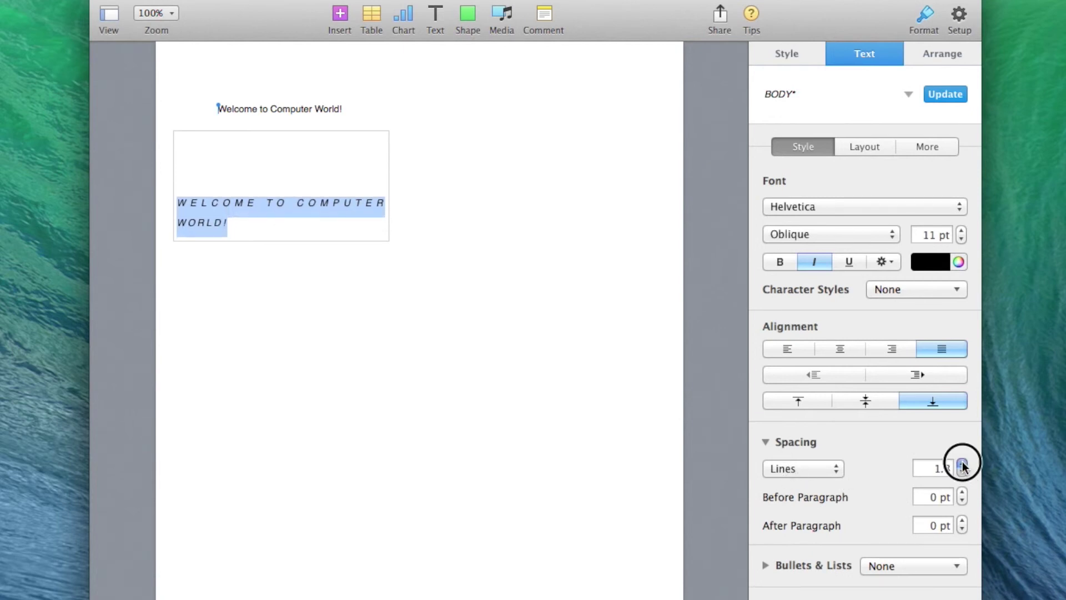
{"action": "left_click", "coordinate": [963, 465]}
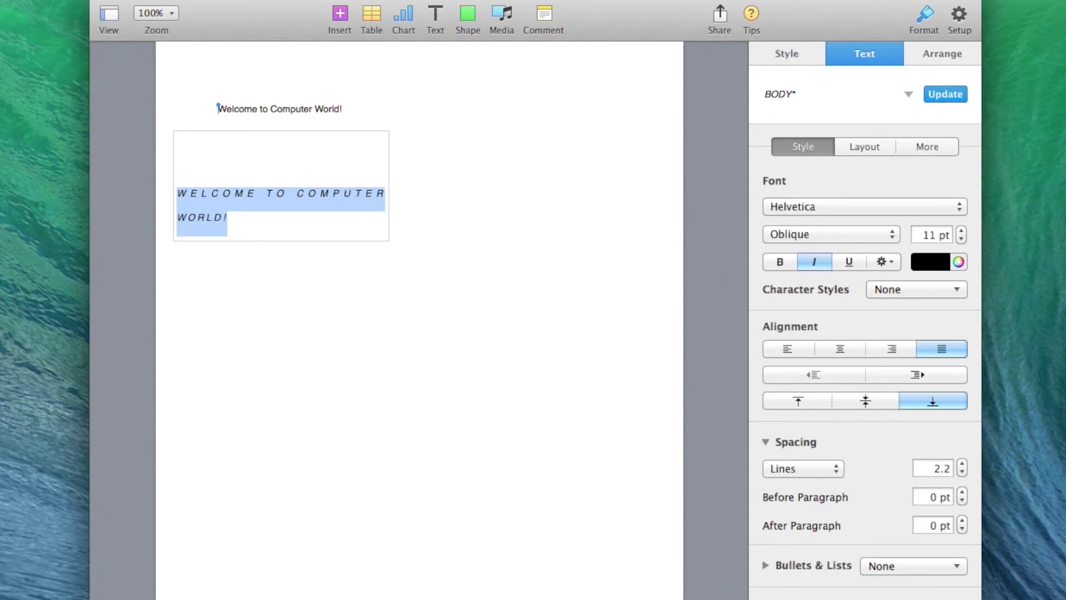
{"action": "left_click", "coordinate": [964, 499]}
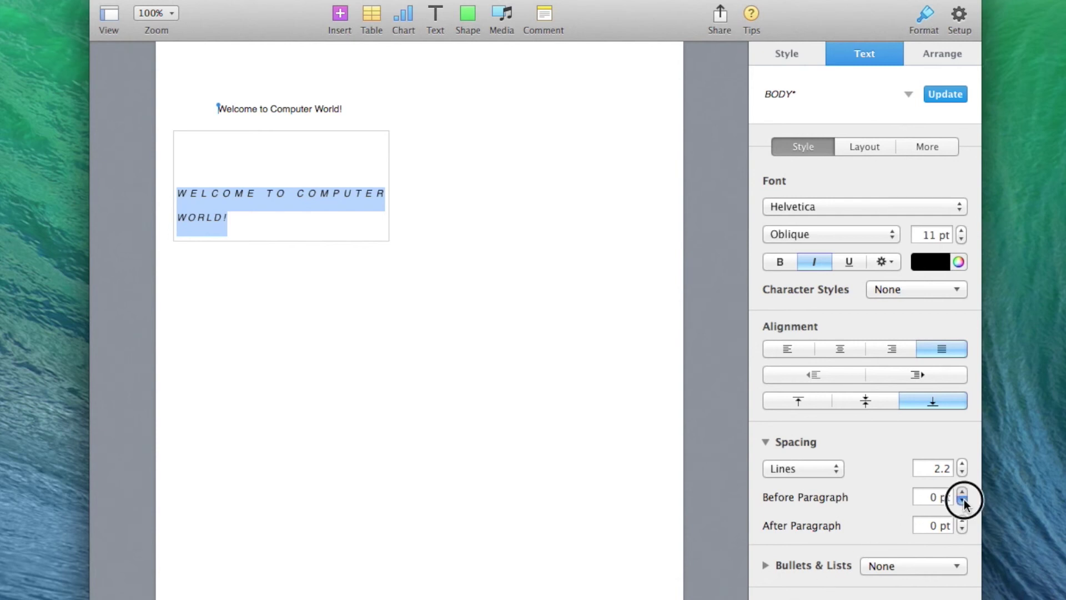
{"action": "left_click", "coordinate": [765, 564]}
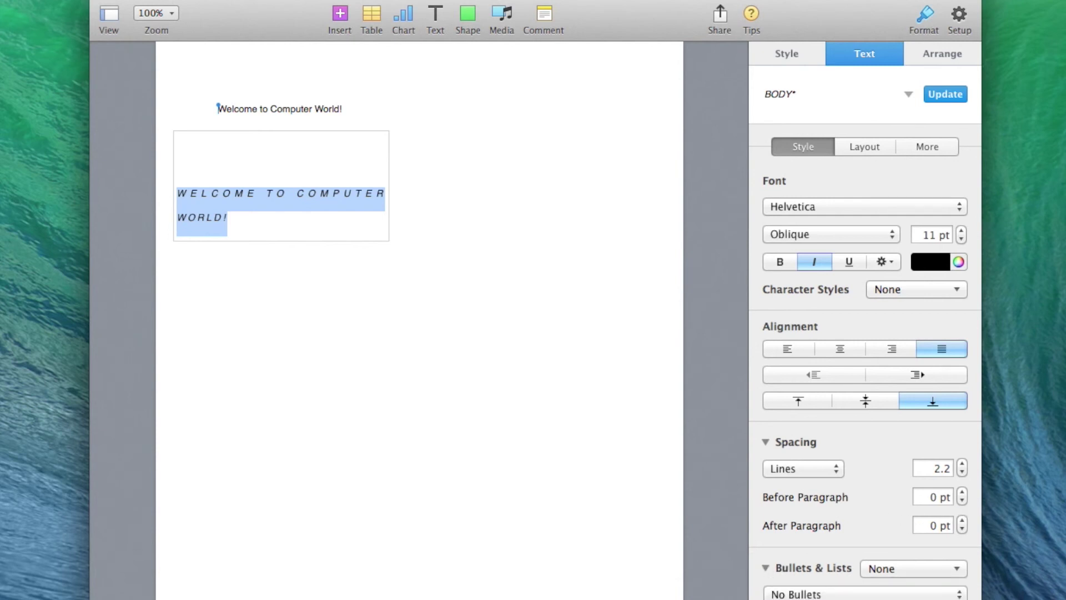